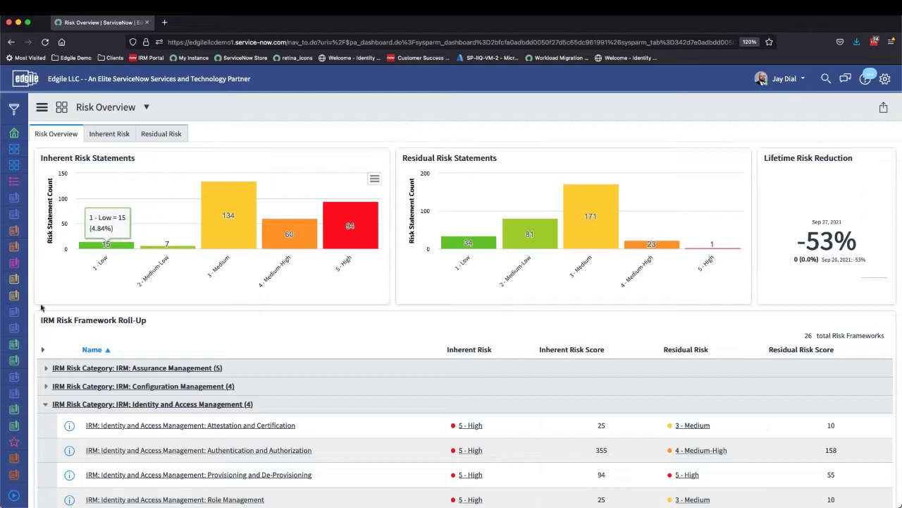
- Filter the Residual Risk view of the Risk Overview dashboard to the entity SAP Financial Accounting
scroll(33, 310, "down", 3)
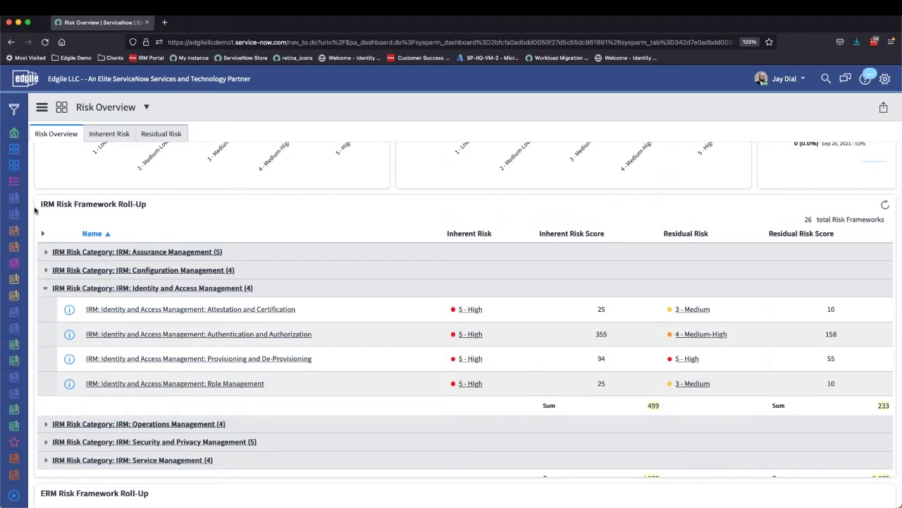
left_click(154, 138)
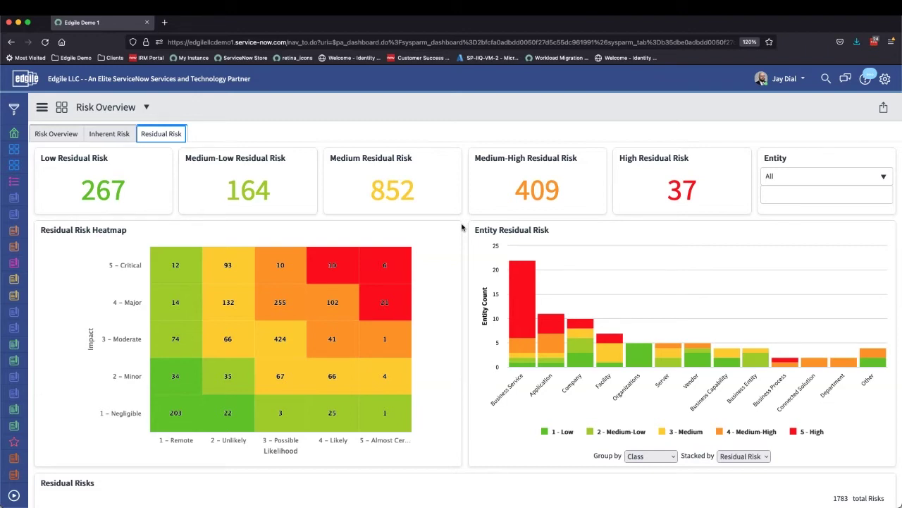
left_click(781, 198)
type("sap f")
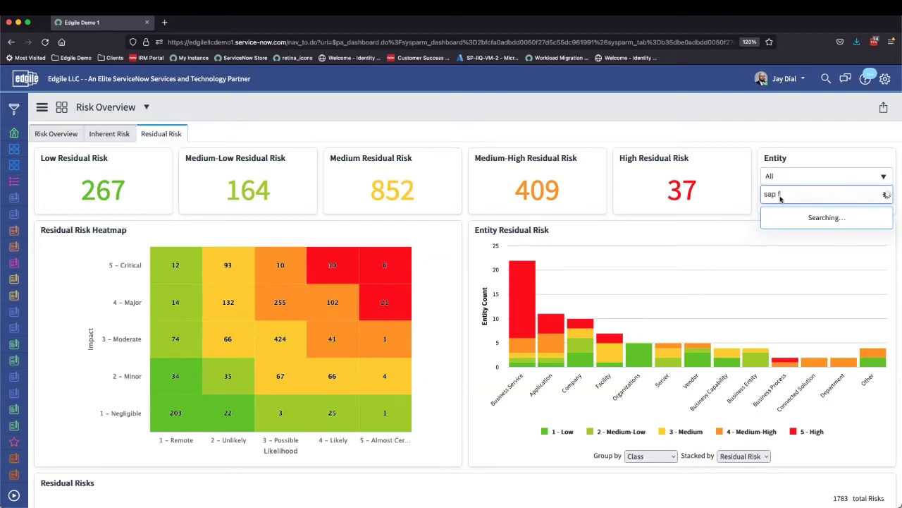
key("Return")
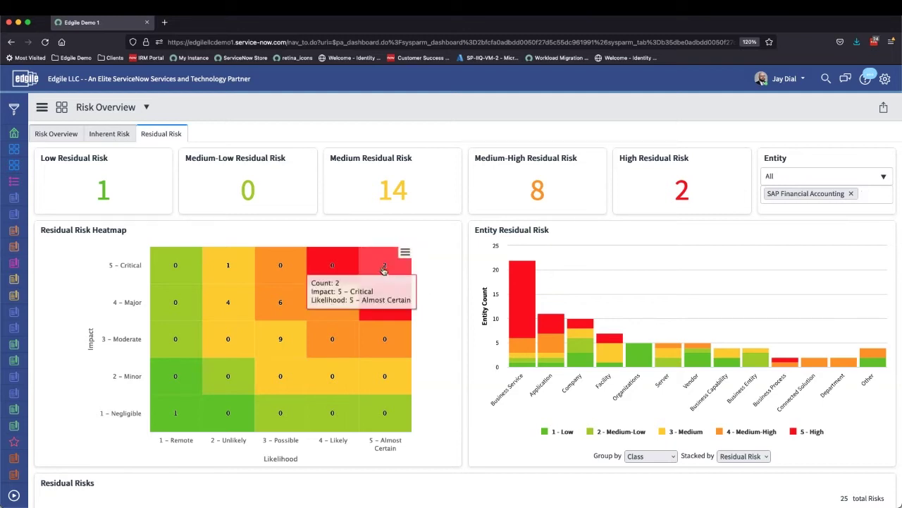
- Drill into the heatmap's risks with Critical impact and Almost Certain likelihood, and open the IRM - Termination Process risk
mouse_move(384, 270)
left_click(384, 269)
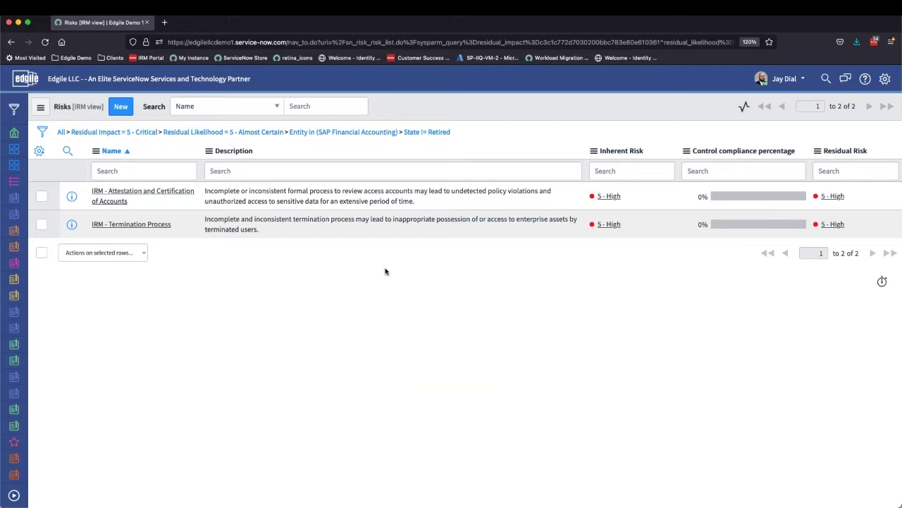
left_click(153, 225)
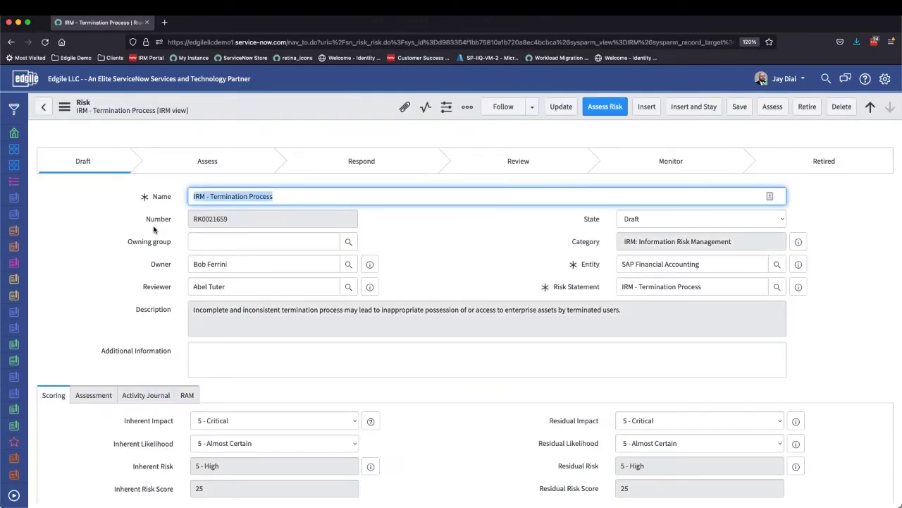
- Review the risk's scoring and related controls, and open its IRM - Termination Process control
scroll(93, 268, "down", 3)
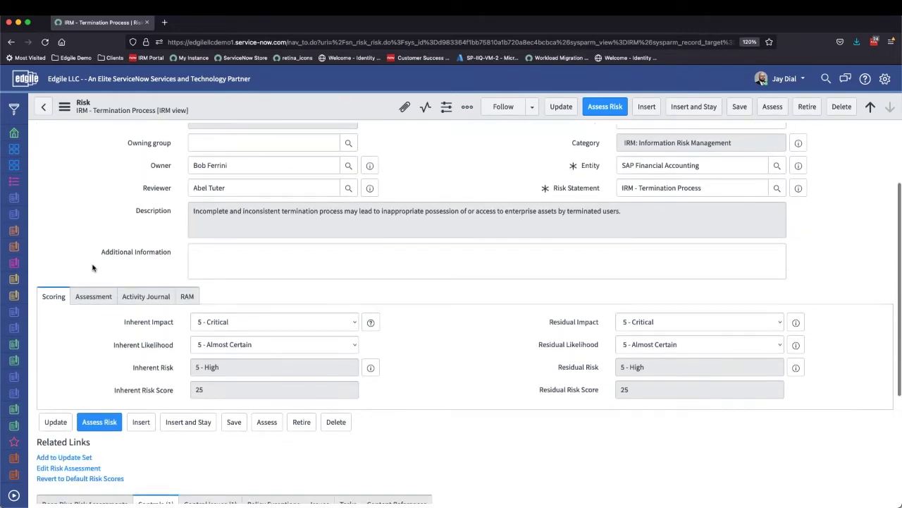
scroll(93, 266, "down", 1)
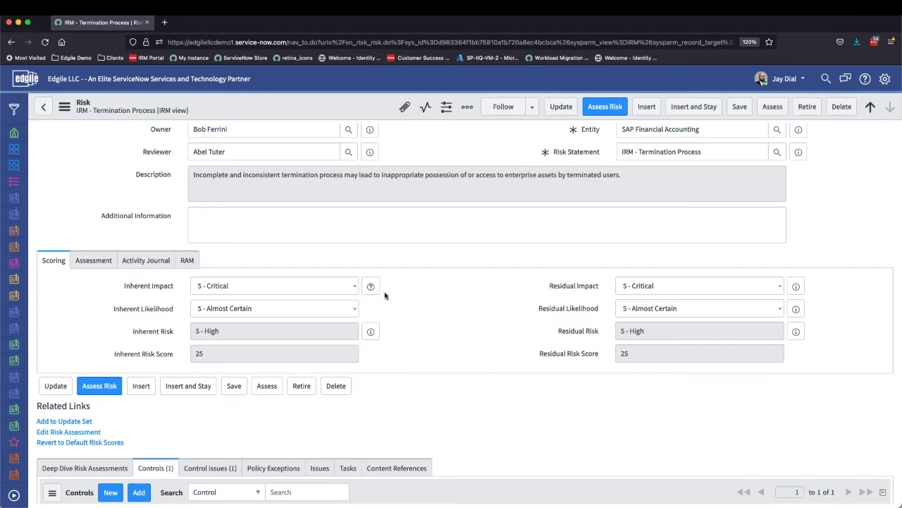
scroll(385, 296, "down", 4)
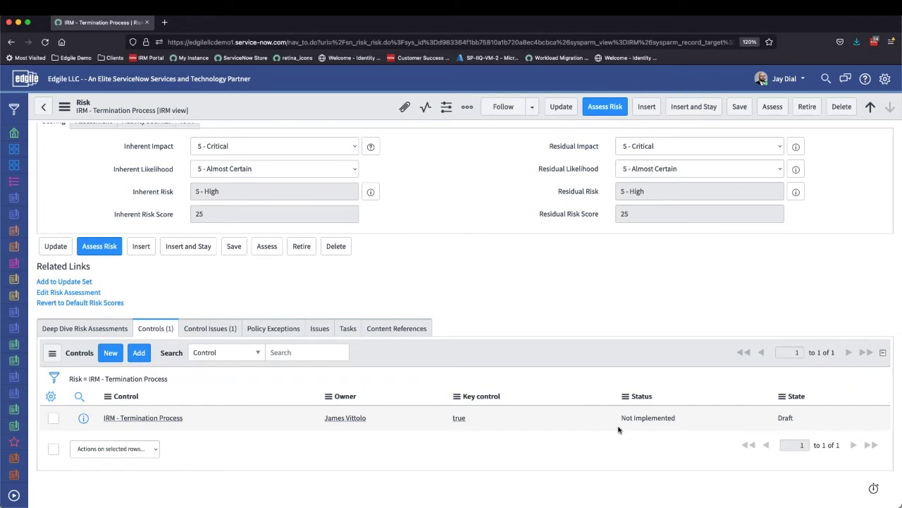
left_click(125, 422)
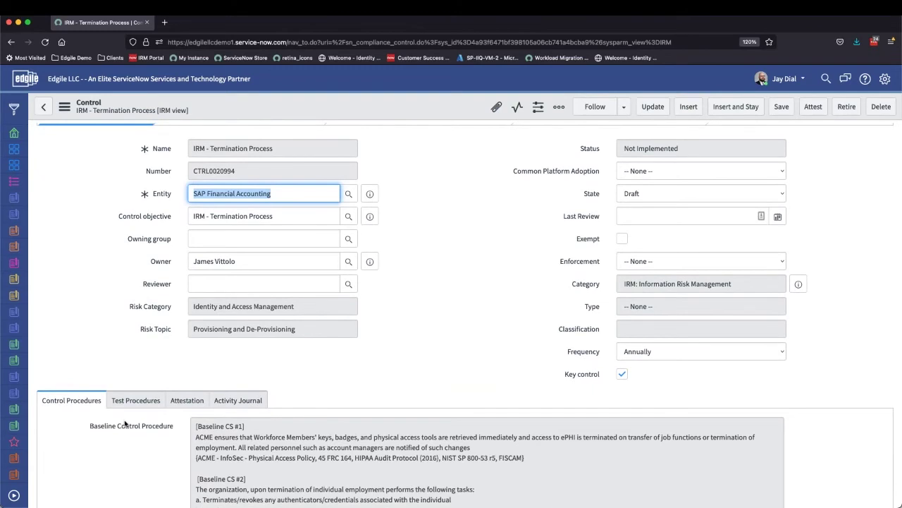
- Review the control's baseline and actual control procedures, and display its related control tests
scroll(125, 423, "down", 5)
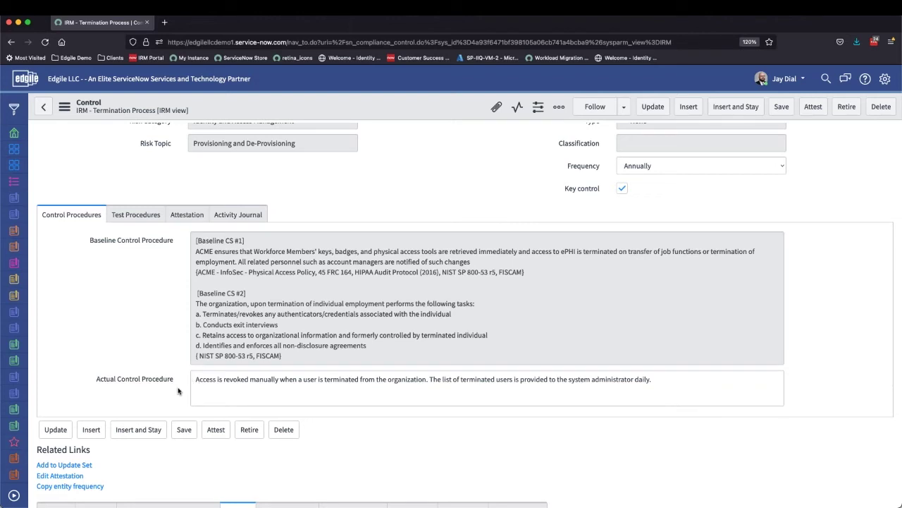
scroll(178, 391, "down", 3)
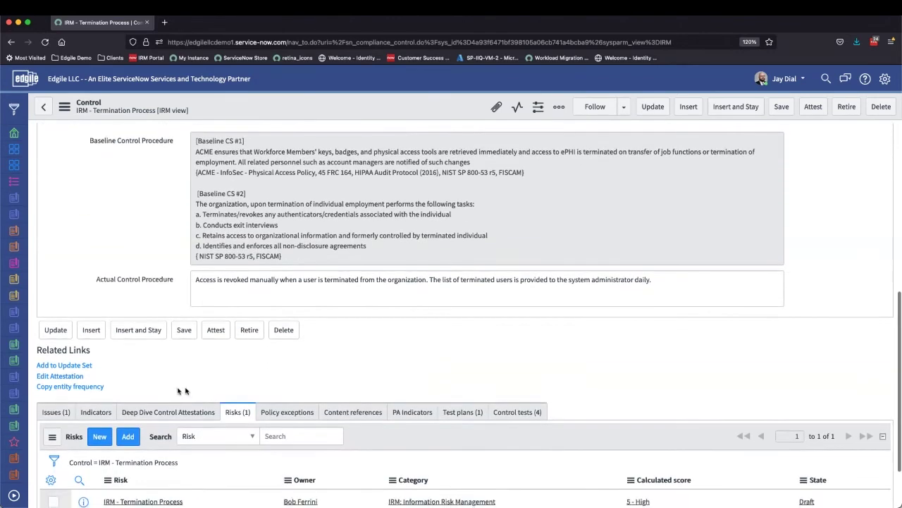
left_click(542, 417)
scroll(532, 417, "down", 3)
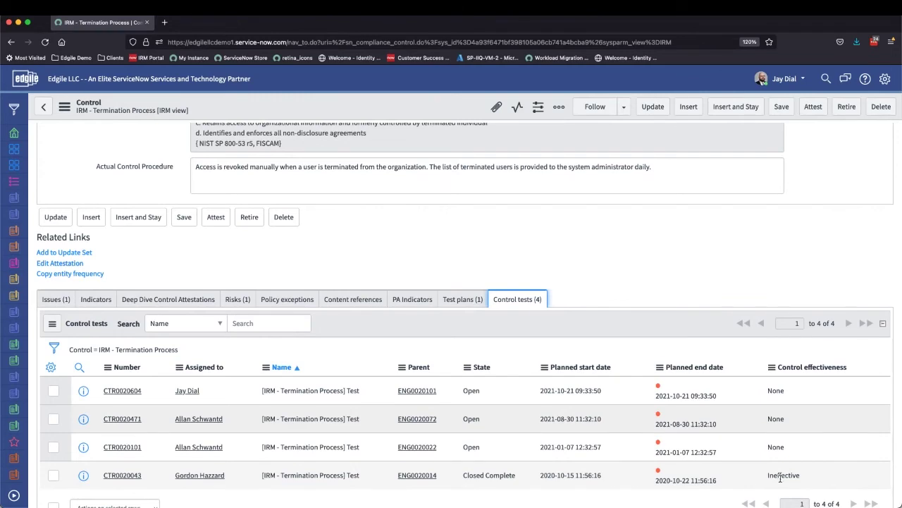
- Open the full record of the control objective IRM - Termination Process referenced by the control
scroll(502, 356, "up", 2)
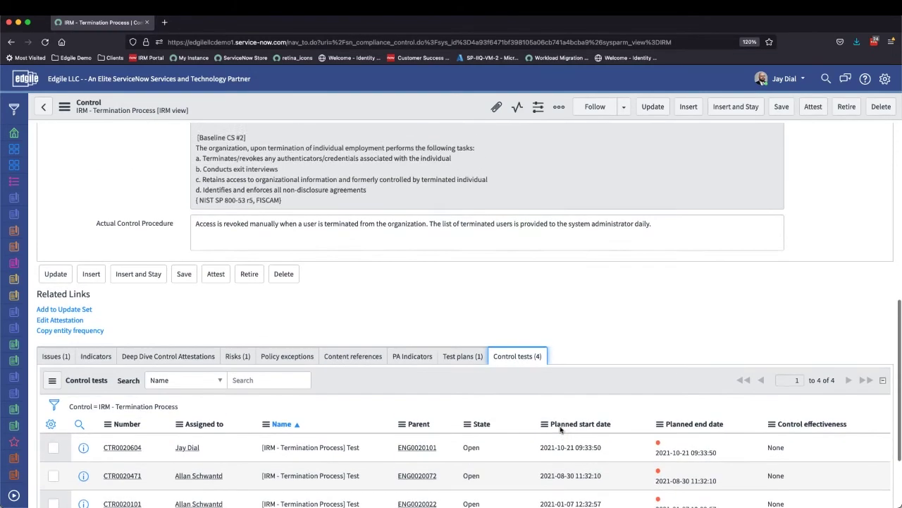
scroll(560, 429, "up", 2)
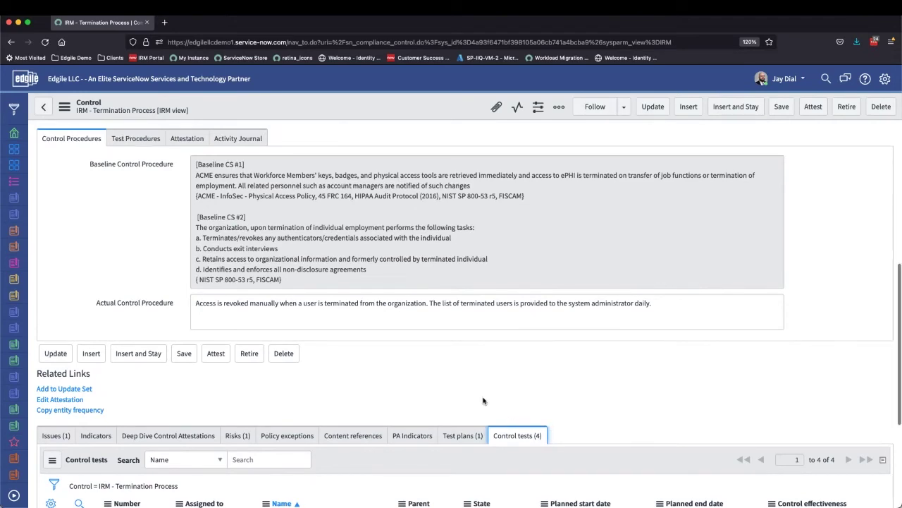
scroll(483, 399, "up", 4)
scroll(484, 400, "up", 3)
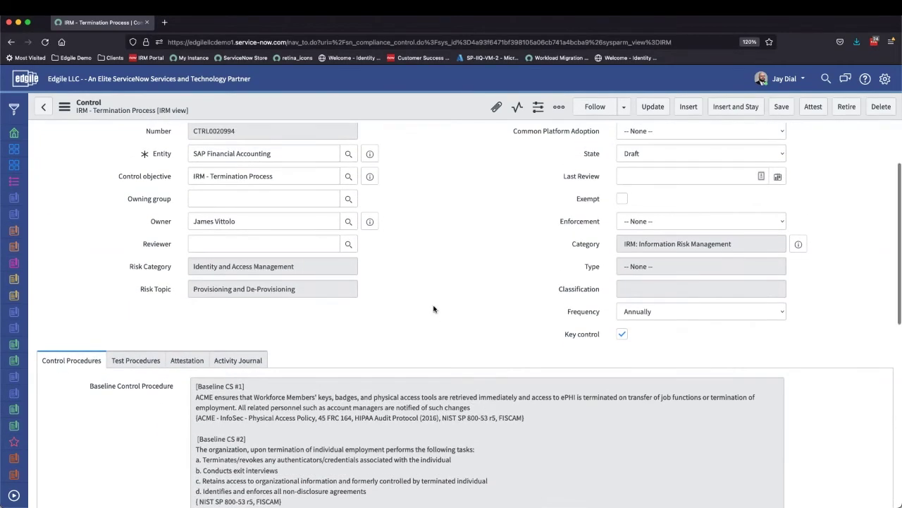
scroll(433, 309, "up", 1)
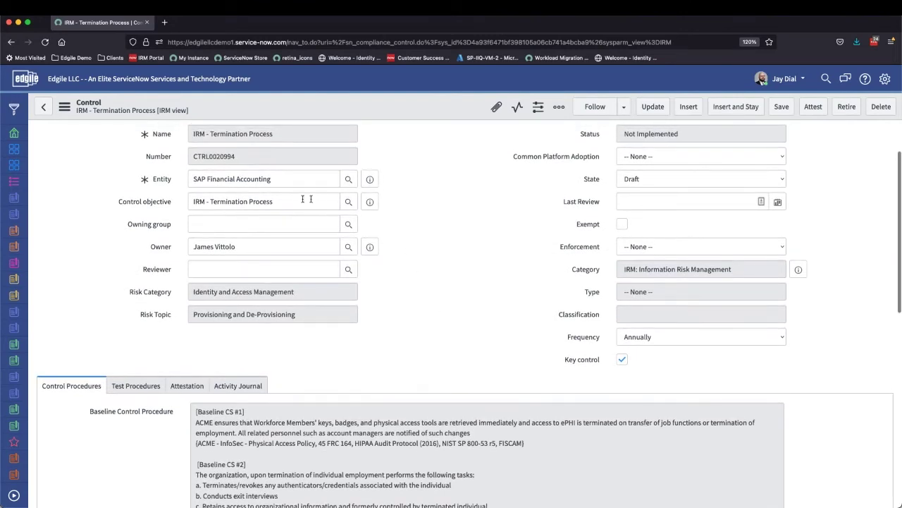
left_click(373, 206)
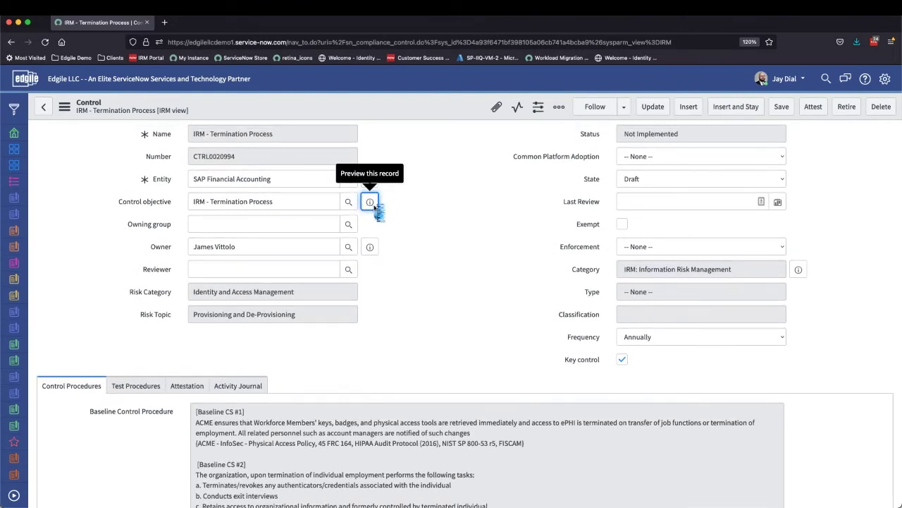
left_click(516, 231)
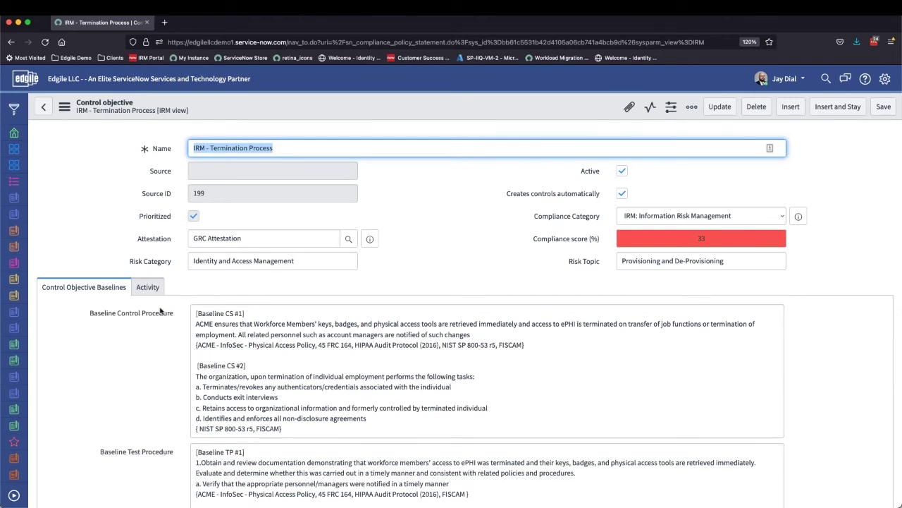
- Examine the control objective's baseline control and test procedures and its list of citations with their authority documents
scroll(160, 310, "down", 2)
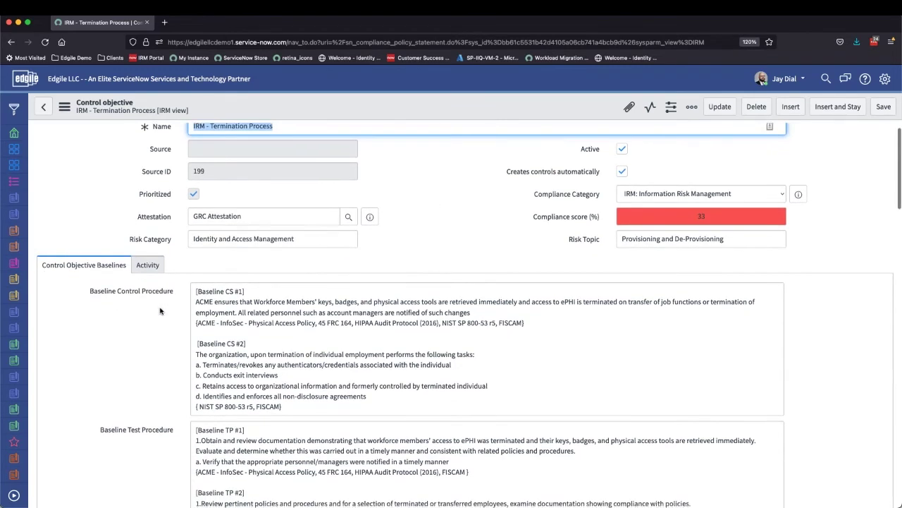
scroll(160, 310, "down", 7)
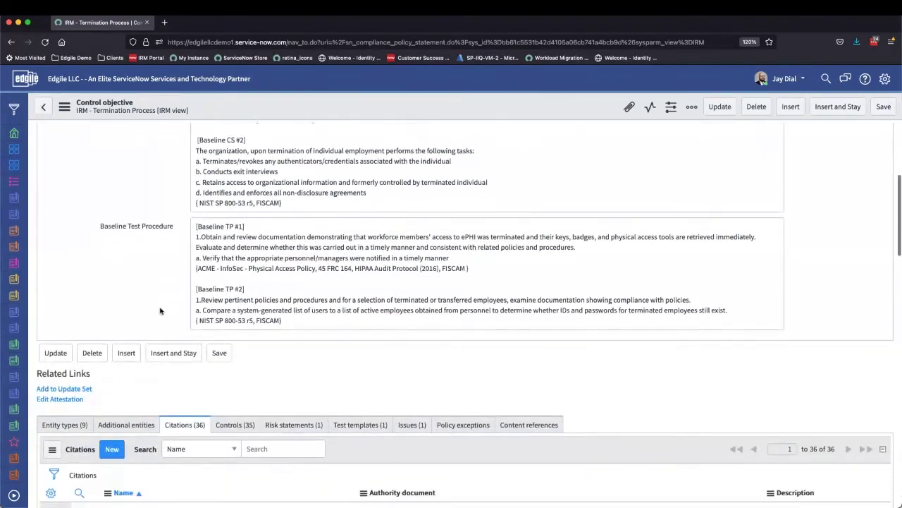
scroll(160, 311, "down", 5)
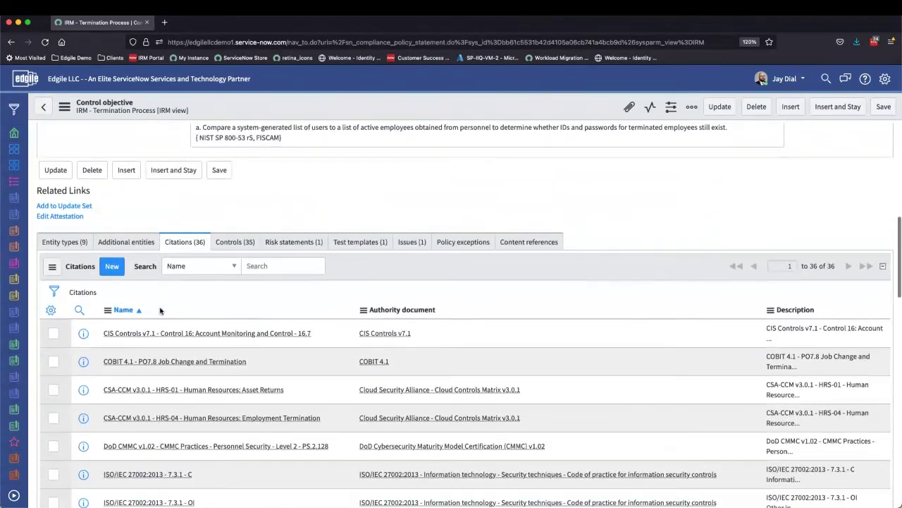
scroll(160, 310, "down", 2)
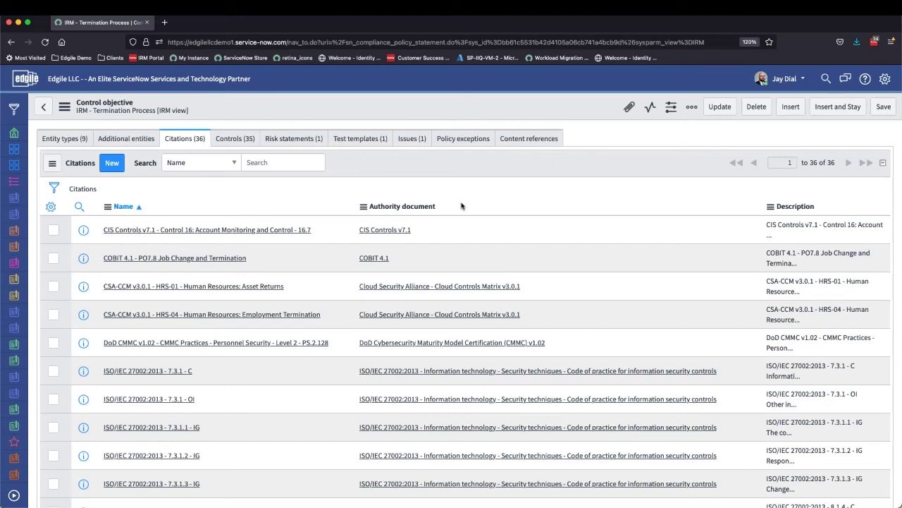
scroll(462, 206, "down", 5)
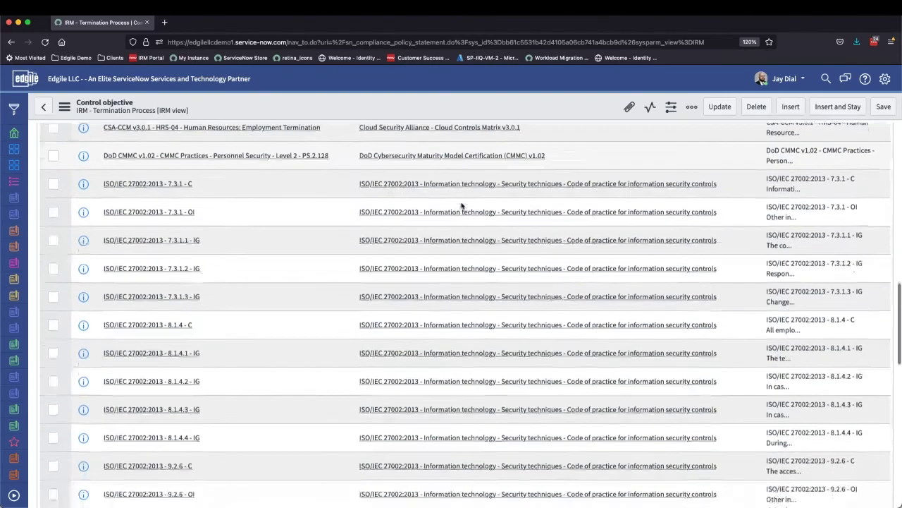
scroll(461, 205, "down", 8)
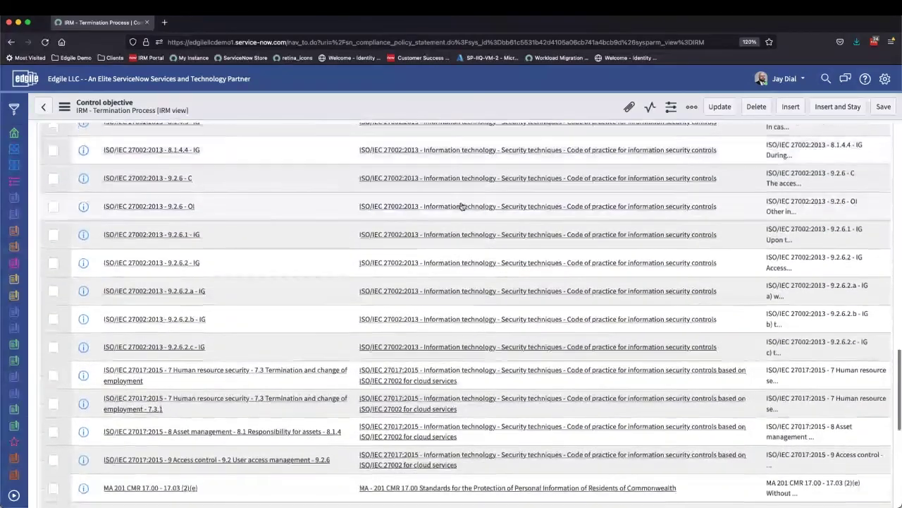
scroll(462, 205, "down", 3)
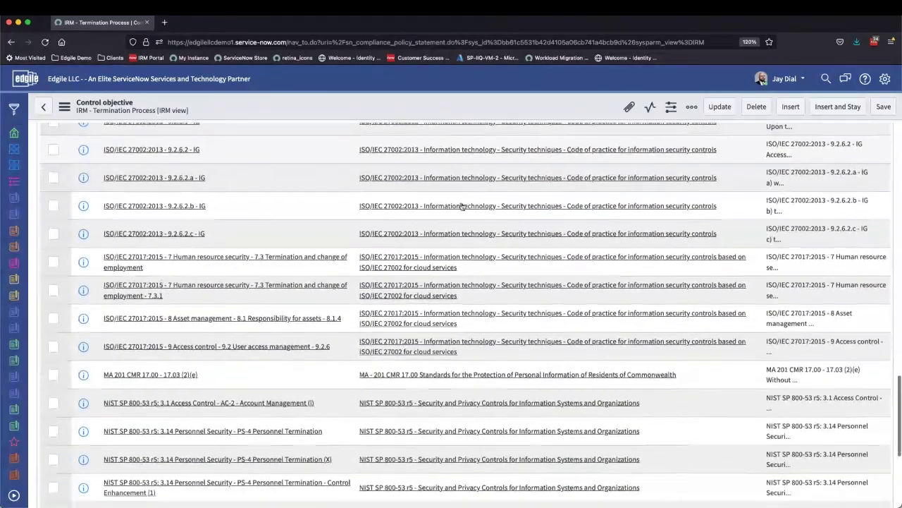
scroll(462, 205, "down", 1)
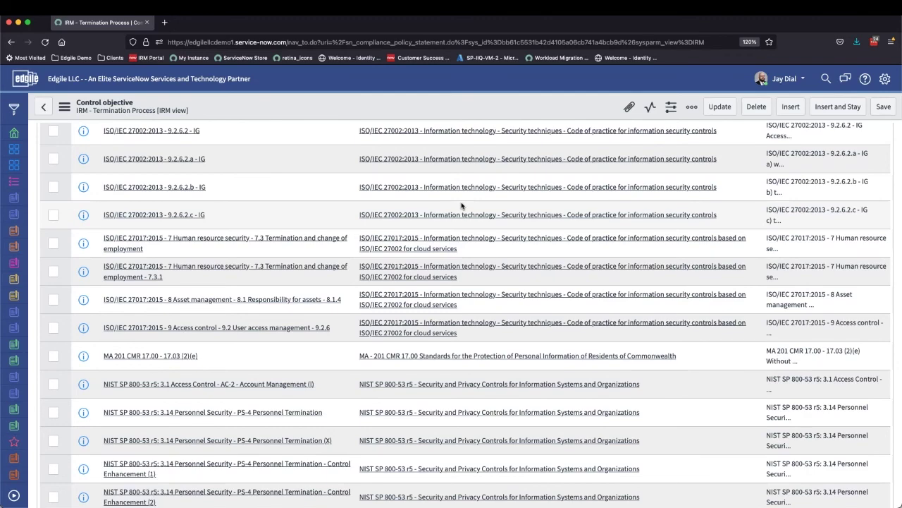
scroll(462, 206, "up", 10)
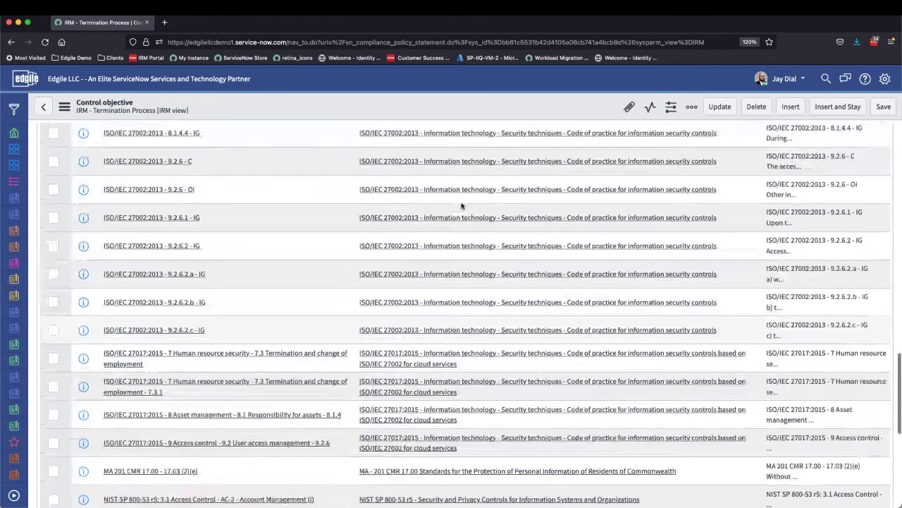
scroll(462, 205, "up", 10)
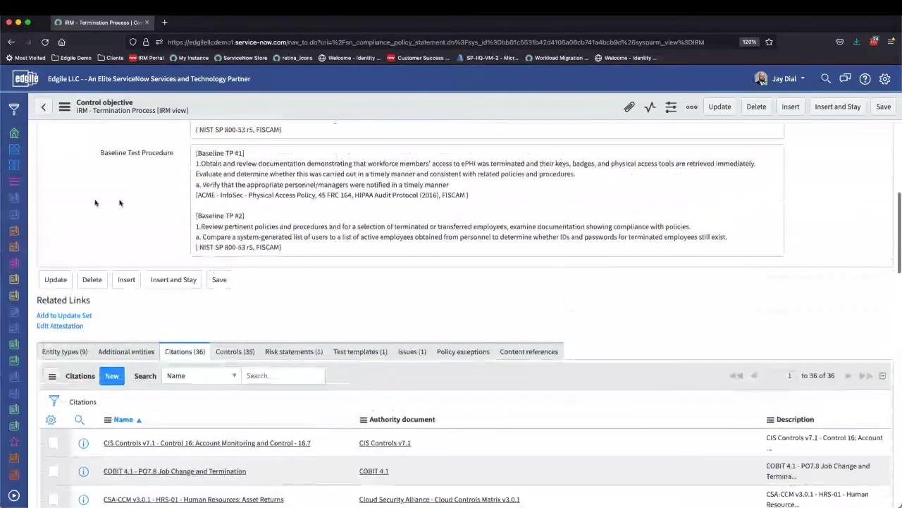
- Open the Authority Document Compliance dashboard and remove SAP Financial Accounting from its entity filter
left_click(15, 169)
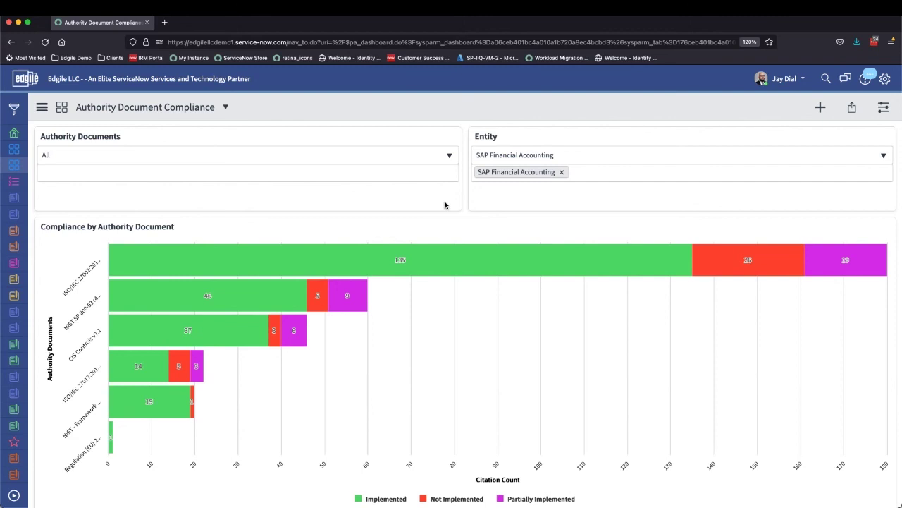
left_click(562, 172)
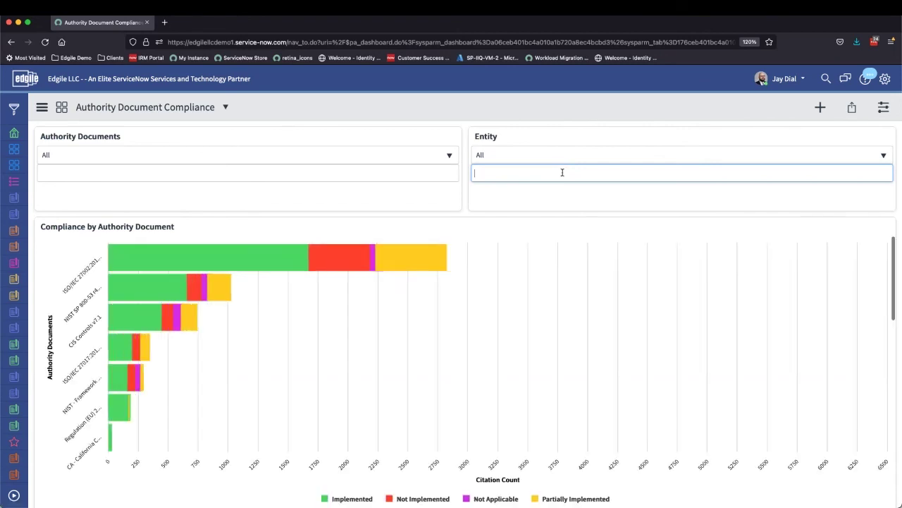